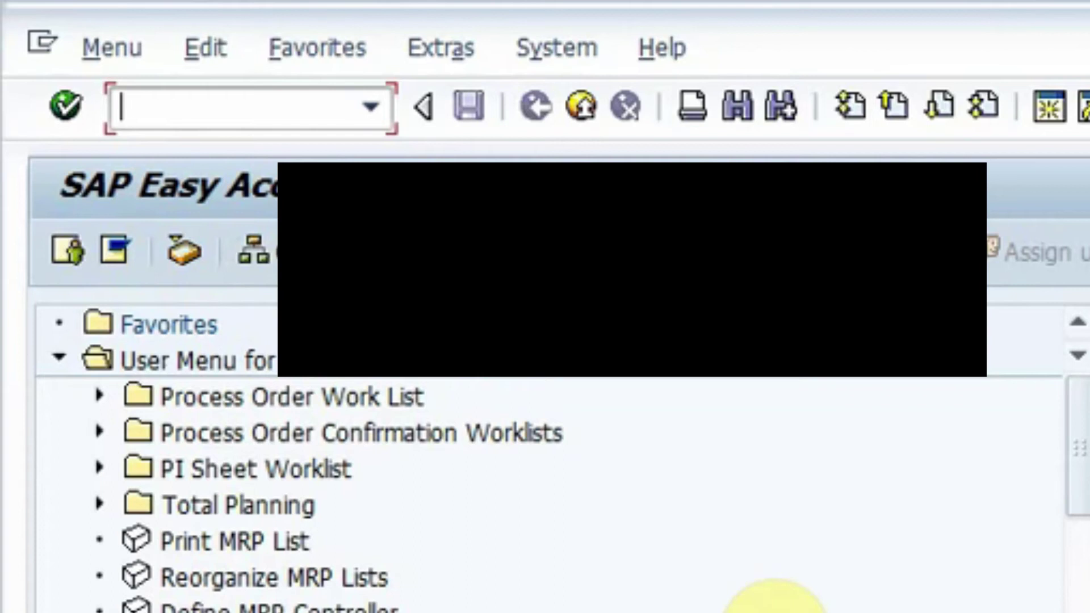
- Start transaction VA01 and enter sales document type OR for the new order
type("VA01")
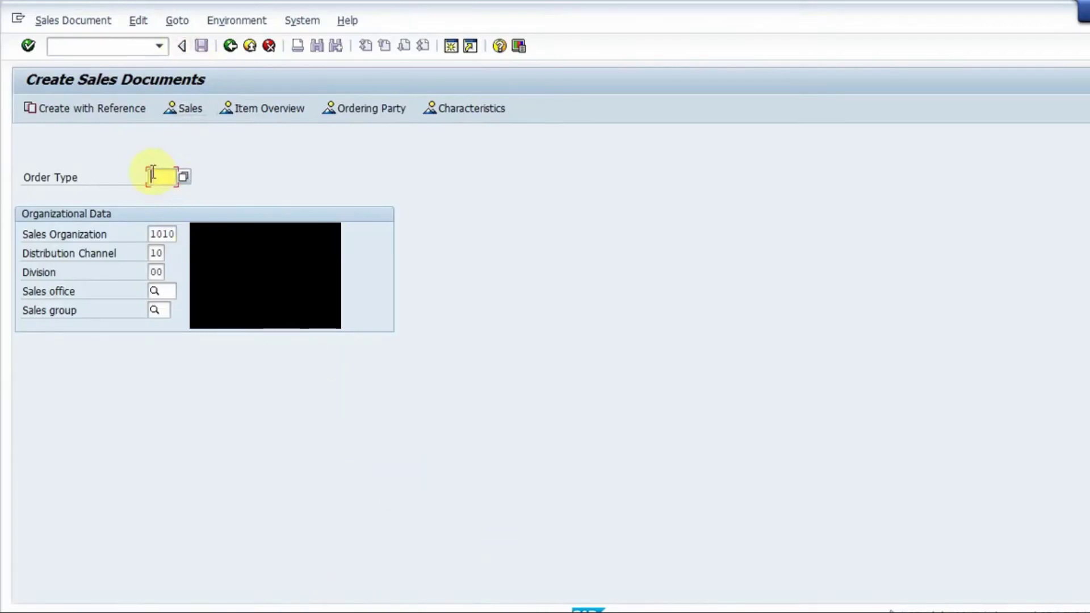
left_click(186, 176)
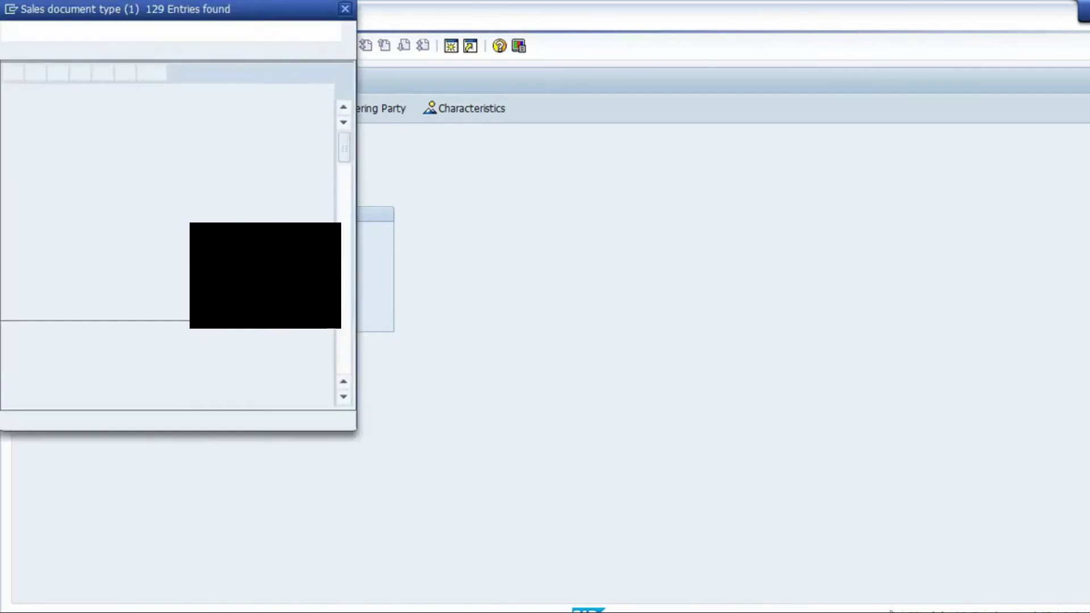
left_click(344, 149)
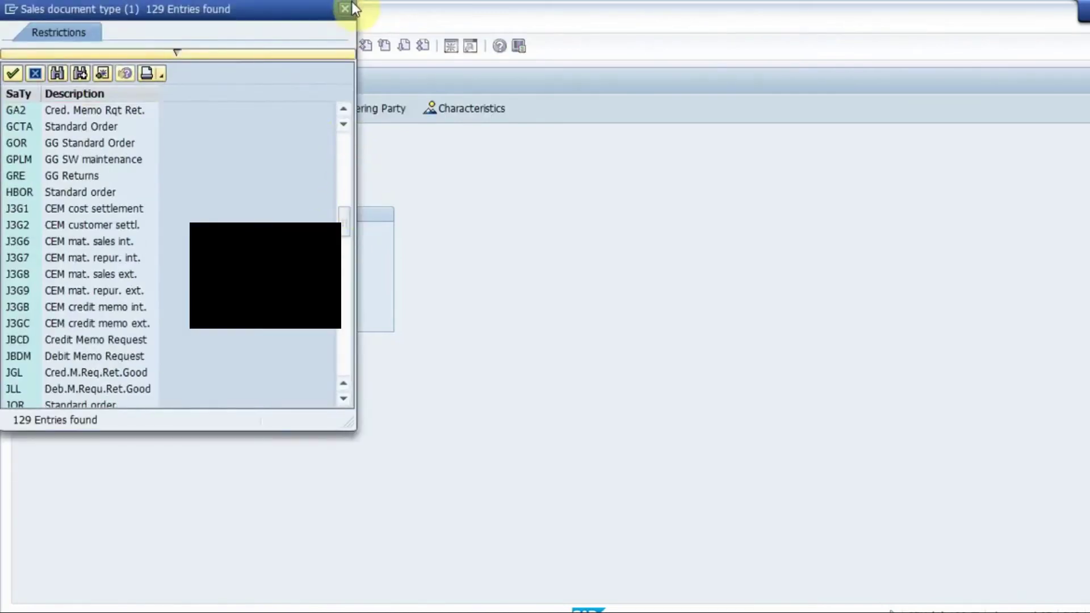
left_click(345, 9)
left_click(166, 176)
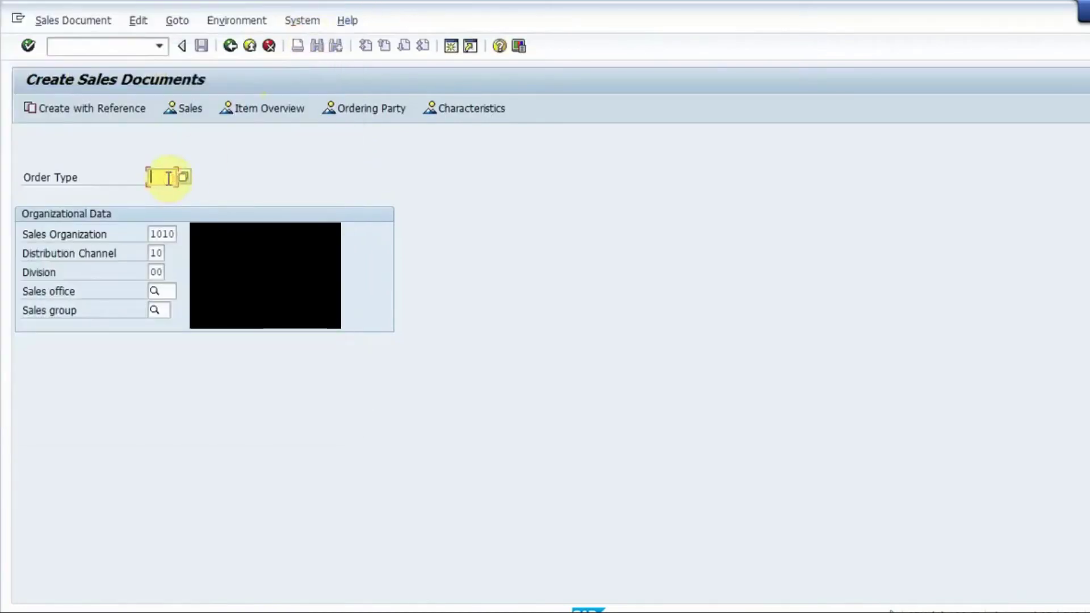
type("OR")
left_click(161, 195)
- Paste quotation number 20000011 from Notepad into the Create with Reference Quot. field
left_click(80, 109)
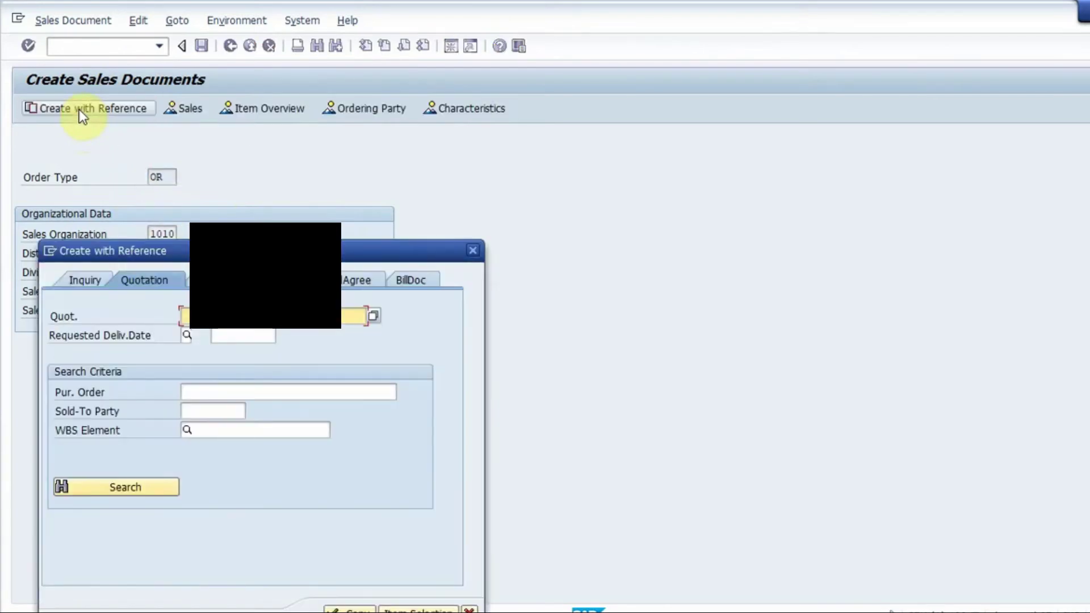
left_click_drag(217, 250, 594, 148)
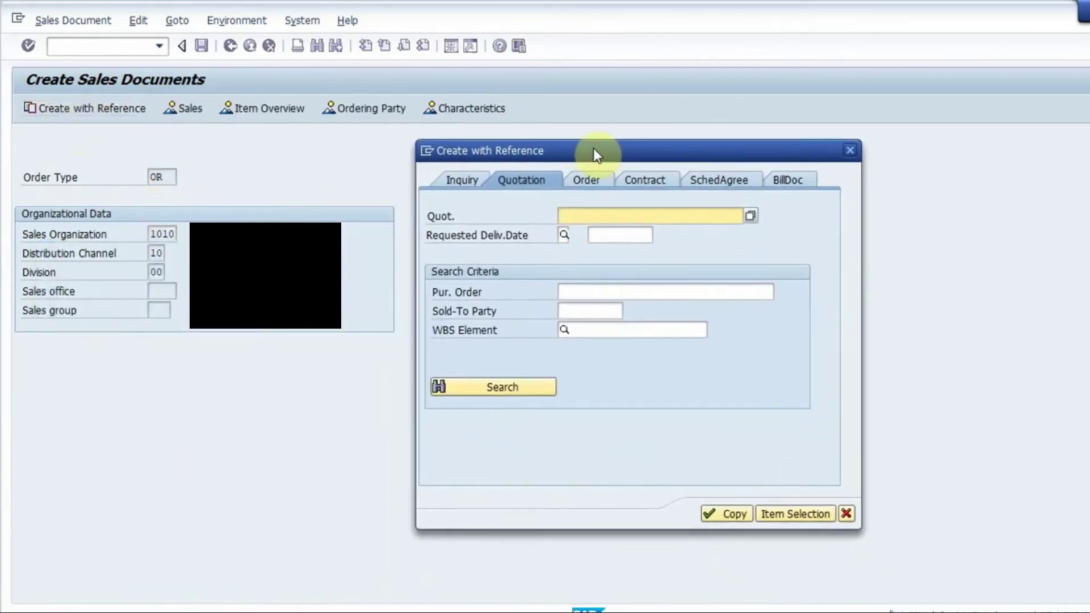
key("alt+Tab")
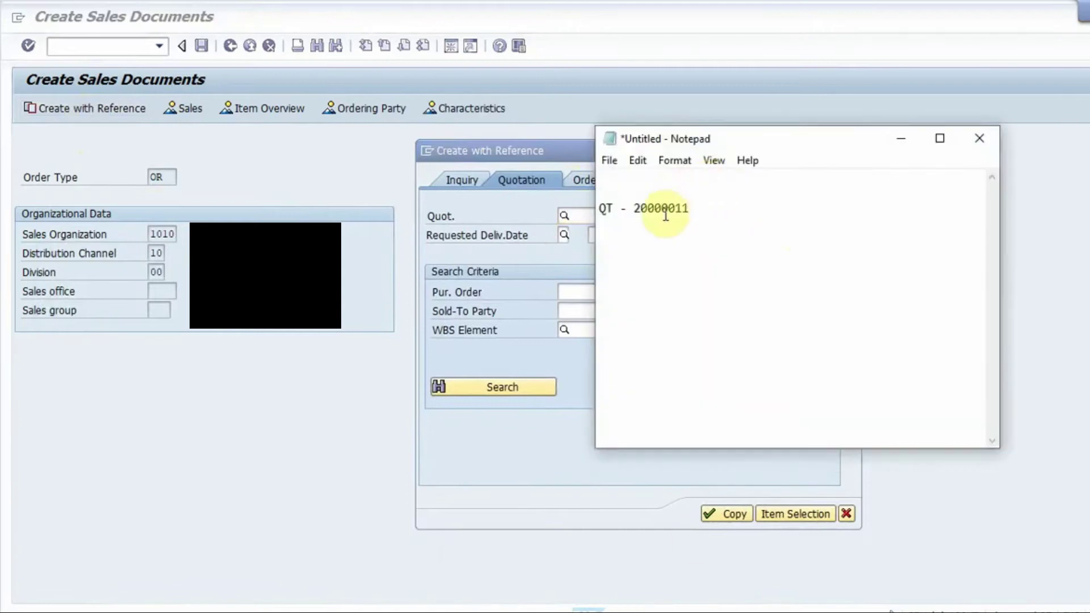
double_click(663, 209)
left_click(500, 218)
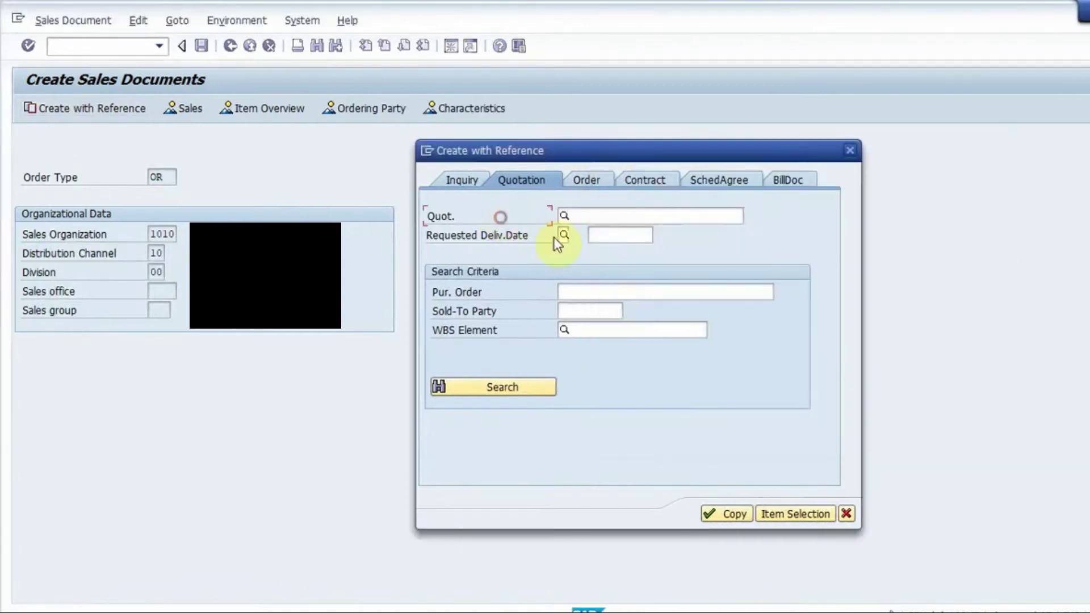
left_click(598, 218)
type("20000011")
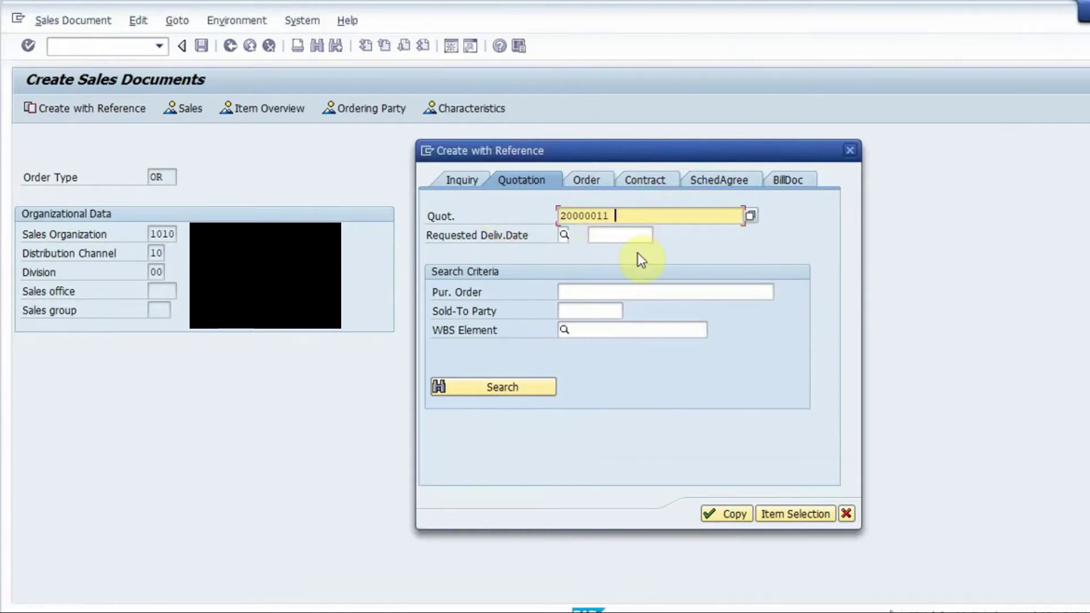
- Copy the quotation with complete delivery, creating item 10 SD_001 worth 12.00 EUR
left_click(727, 508)
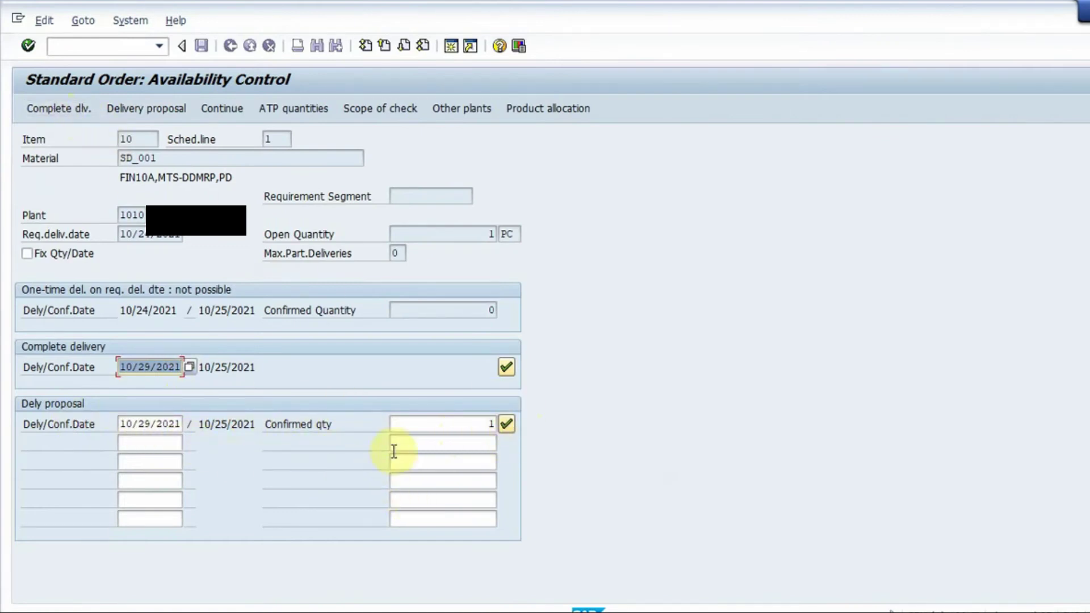
left_click(474, 230)
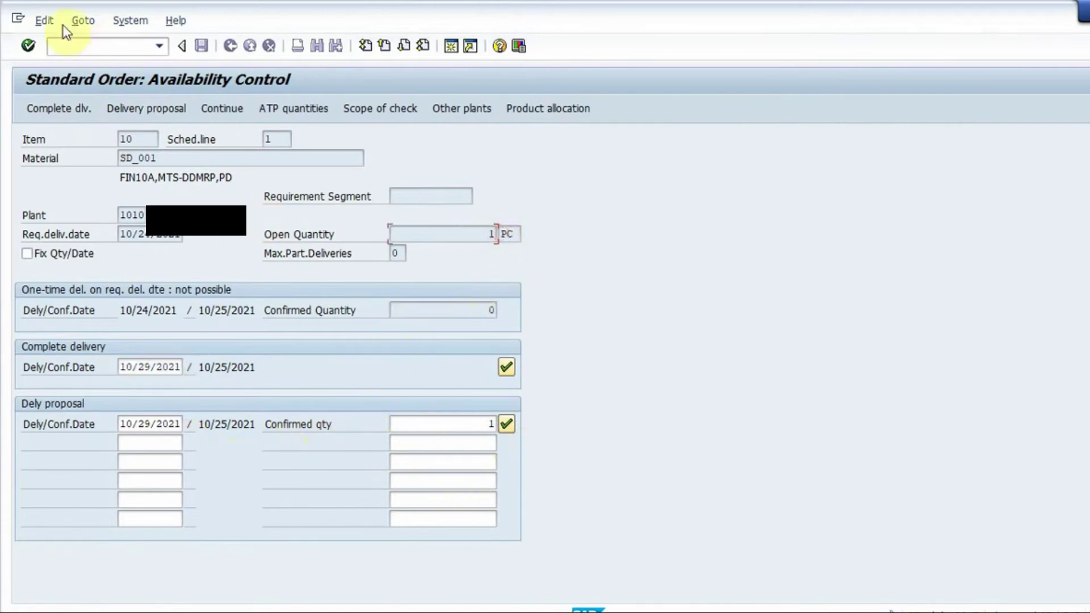
left_click(47, 107)
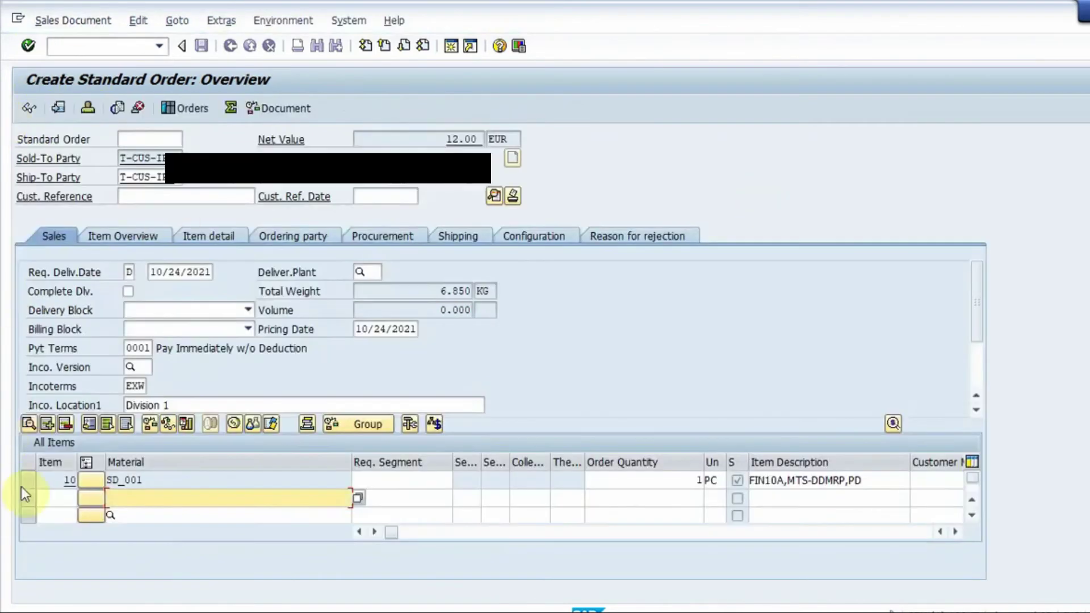
- Enter customer reference Test002 and review shipping data: delivery 10/29/2021, plant 1010
left_click(203, 483)
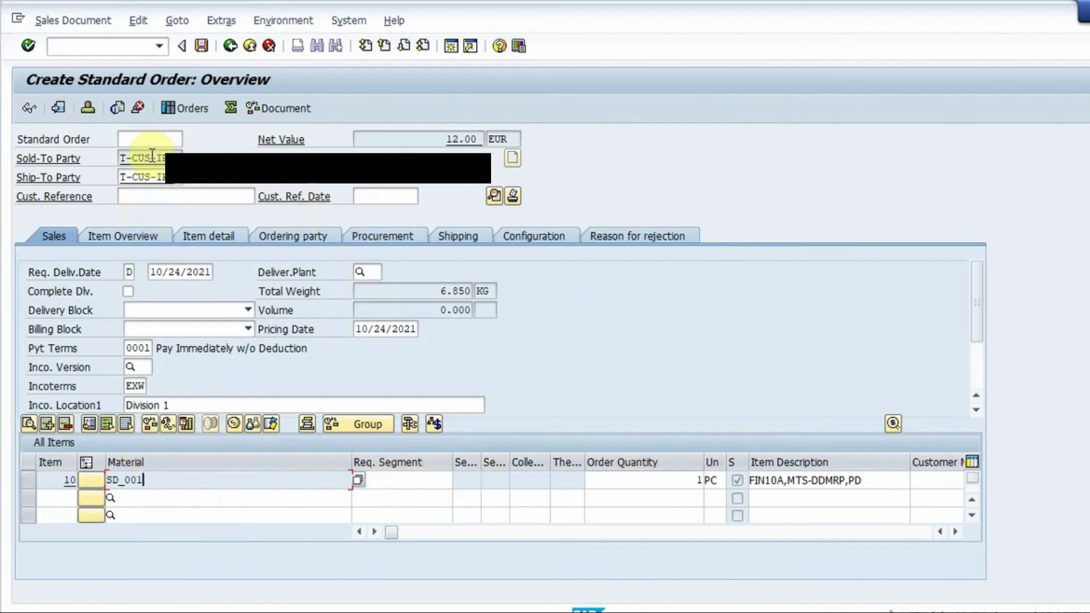
left_click(139, 203)
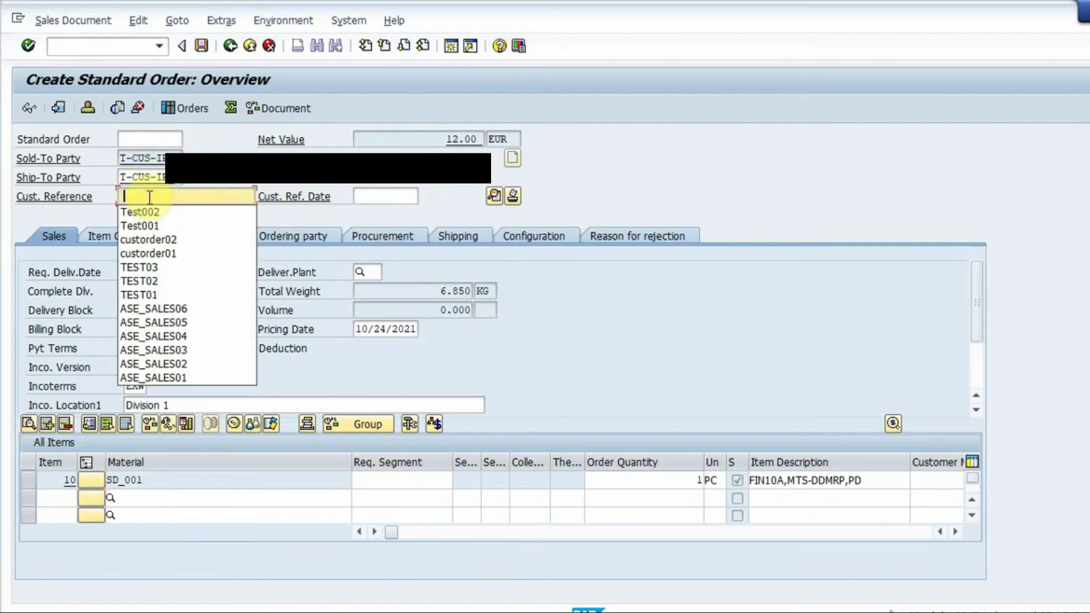
left_click(150, 209)
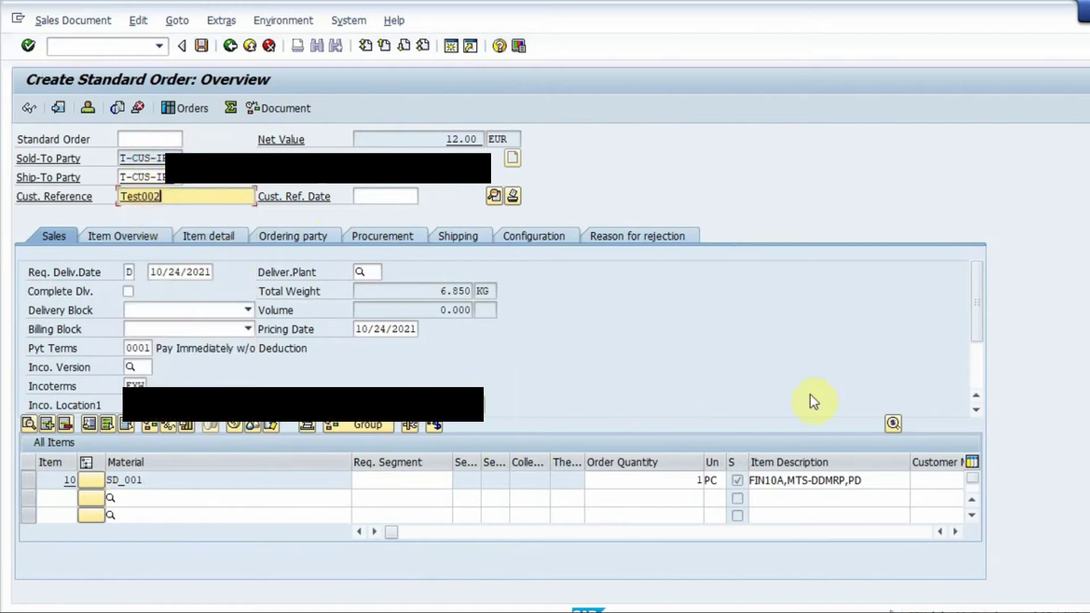
mouse_move(980, 316)
left_mouse_down()
mouse_move(983, 346)
mouse_move(970, 300)
left_mouse_up()
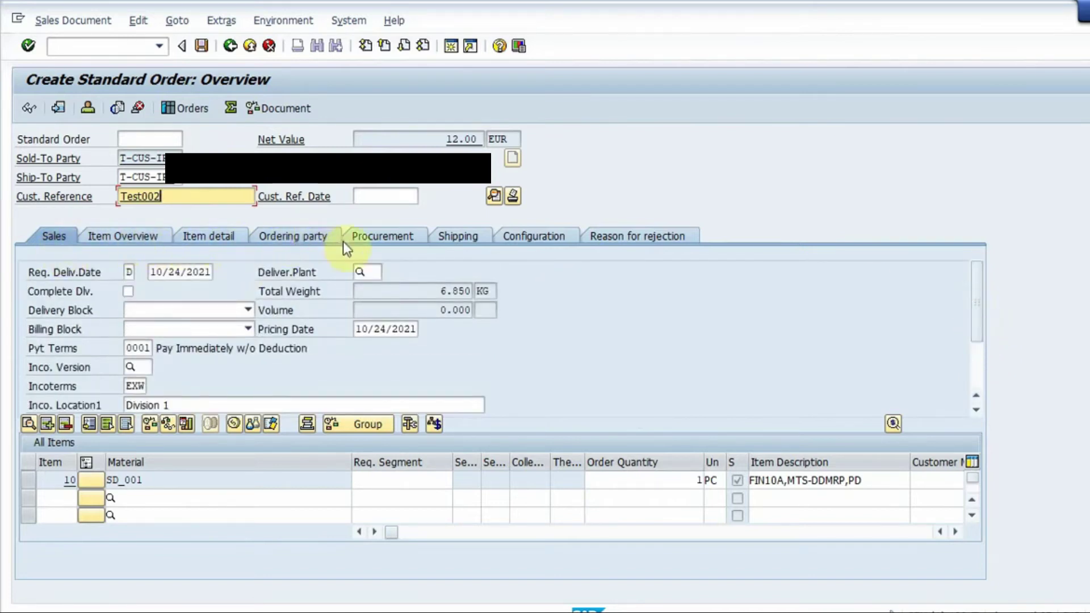
left_click(464, 234)
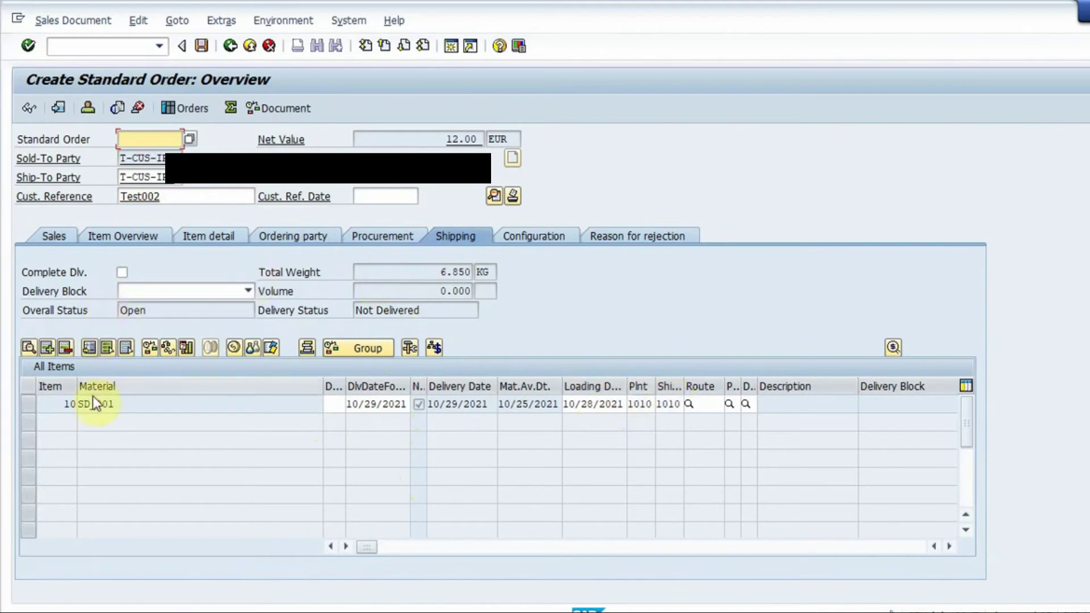
- Open item 10's details and set storage location 101A on its shipping data
double_click(104, 404)
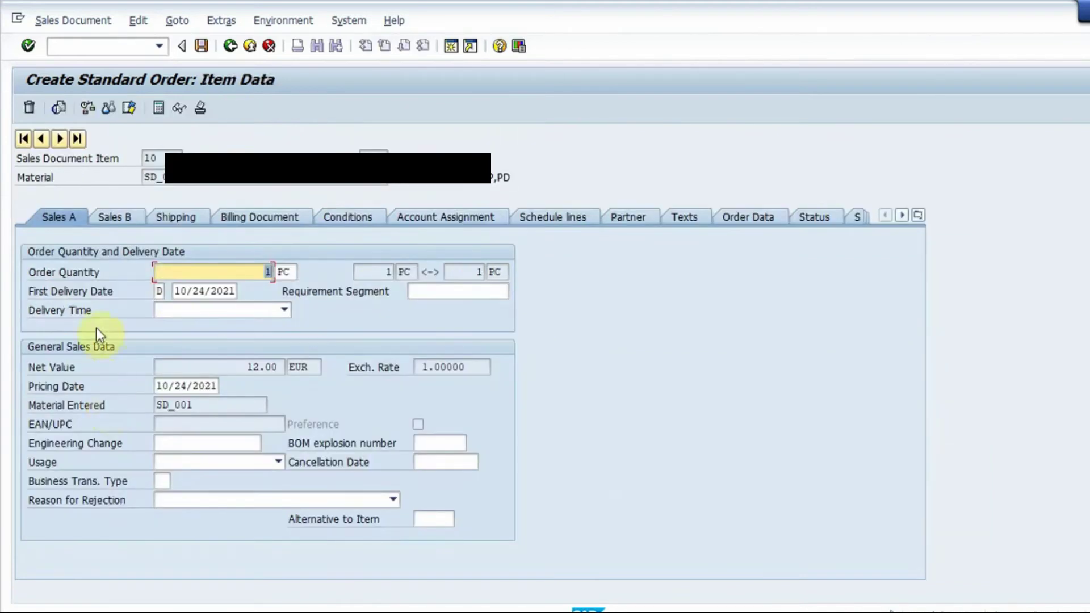
double_click(266, 273)
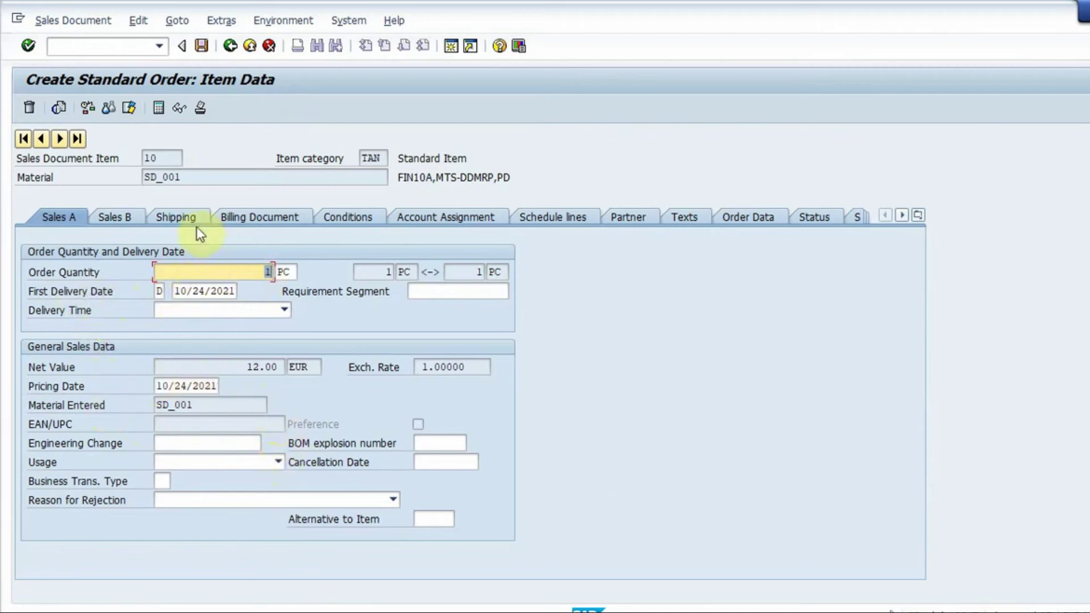
left_click(172, 221)
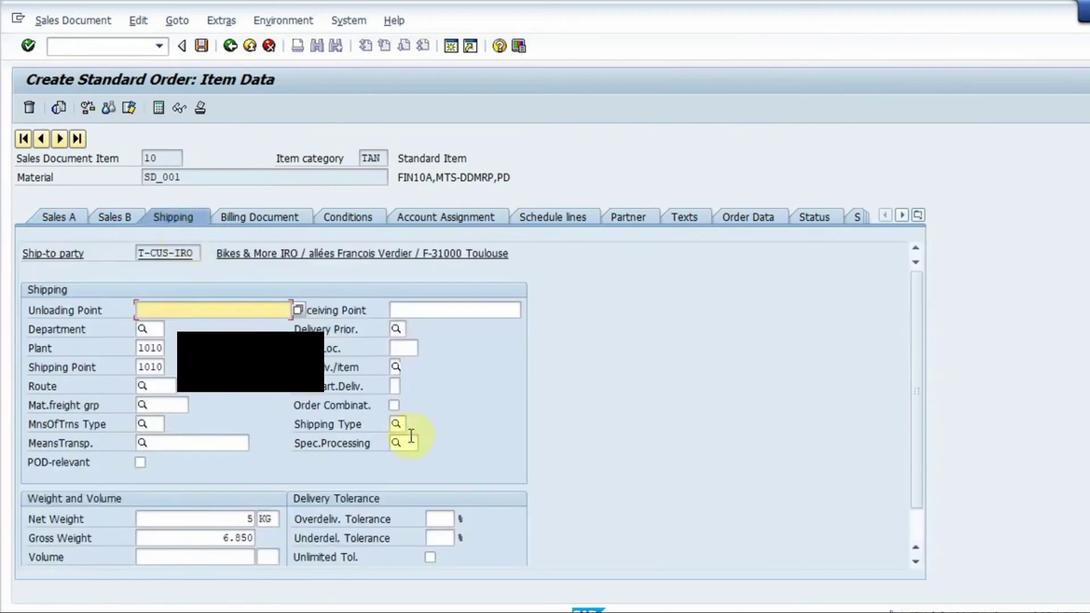
left_click(405, 348)
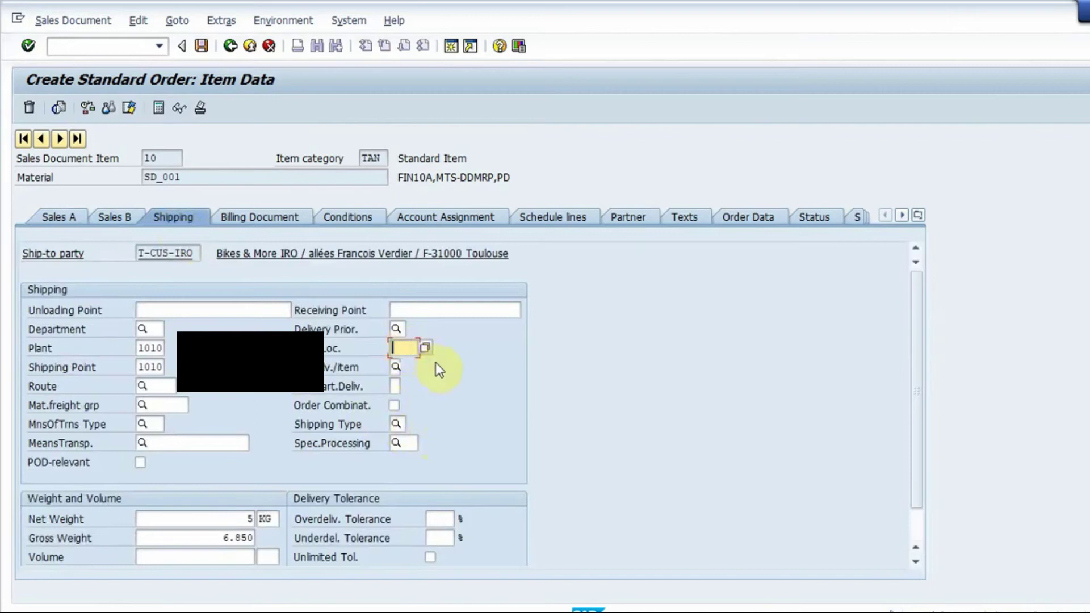
type("1")
left_click(417, 362)
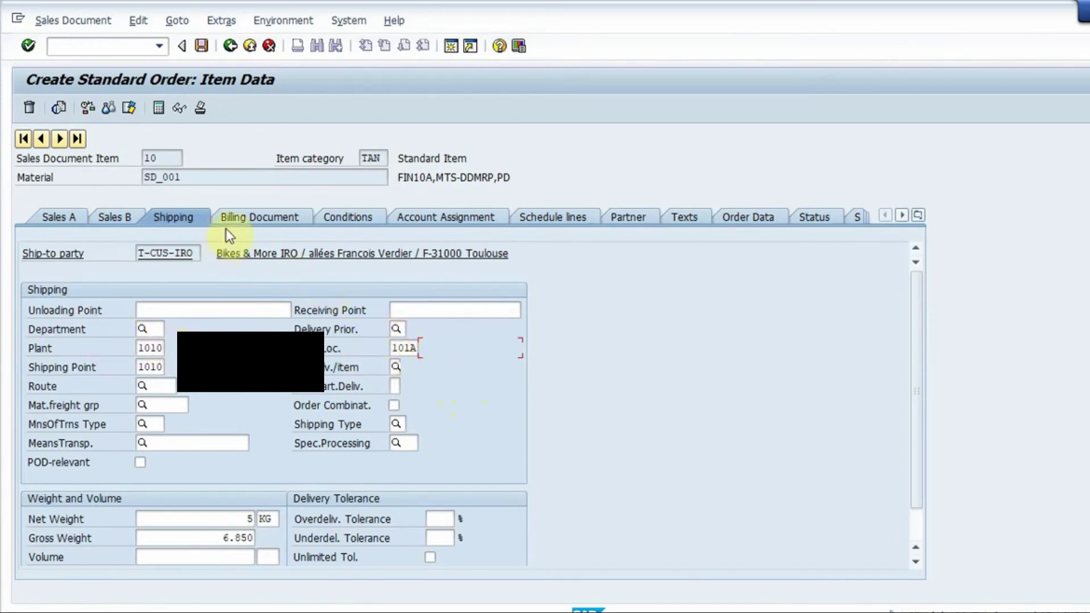
left_click(294, 212)
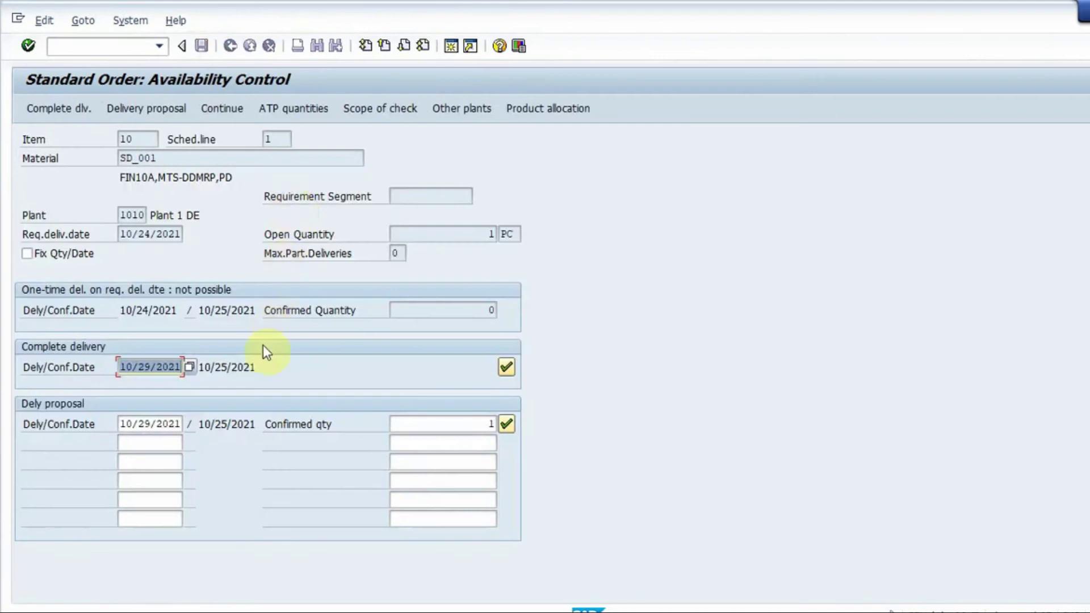
left_click(51, 111)
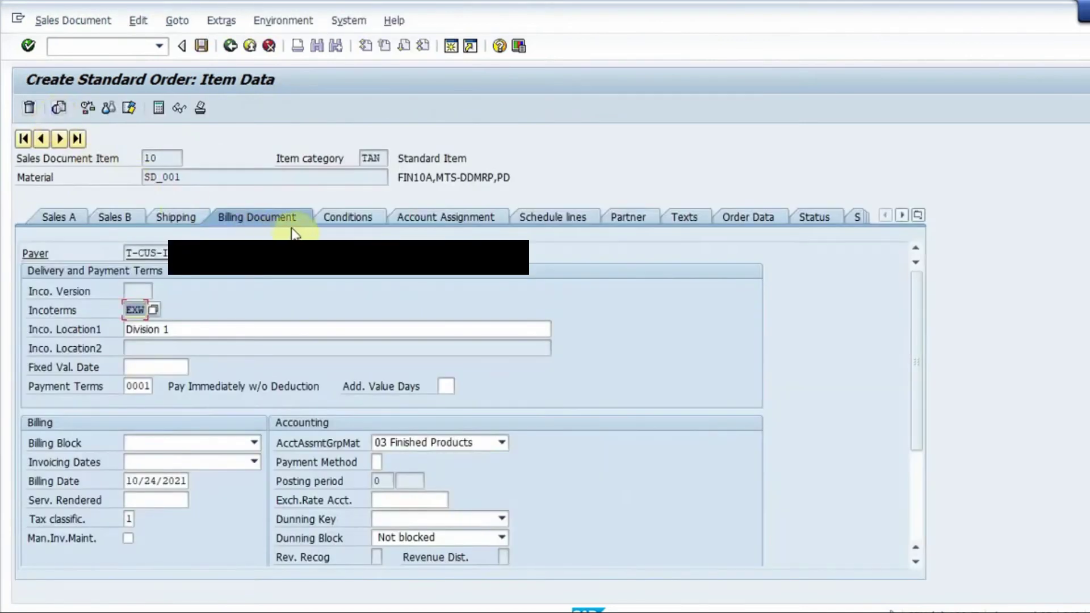
- Review item 10's conditions, order data and Additional Data A tabs
left_click(348, 216)
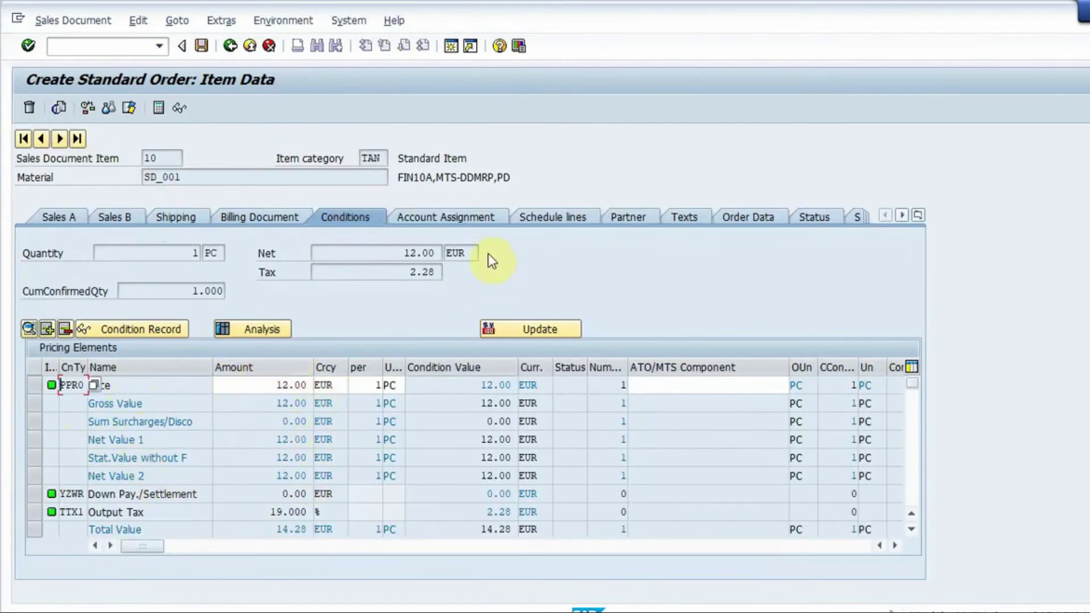
left_click(731, 210)
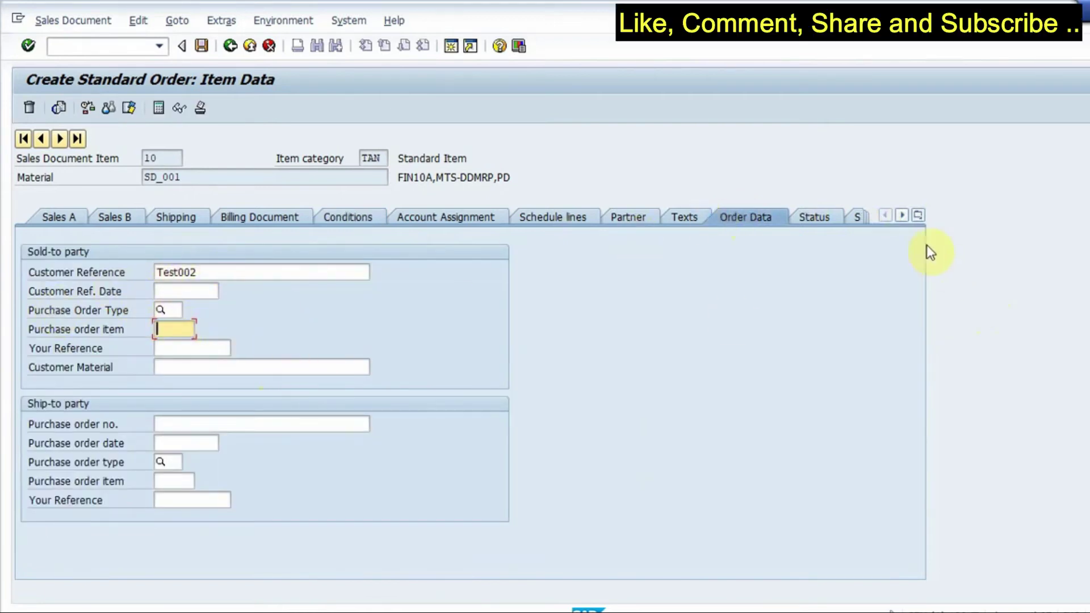
left_click(918, 218)
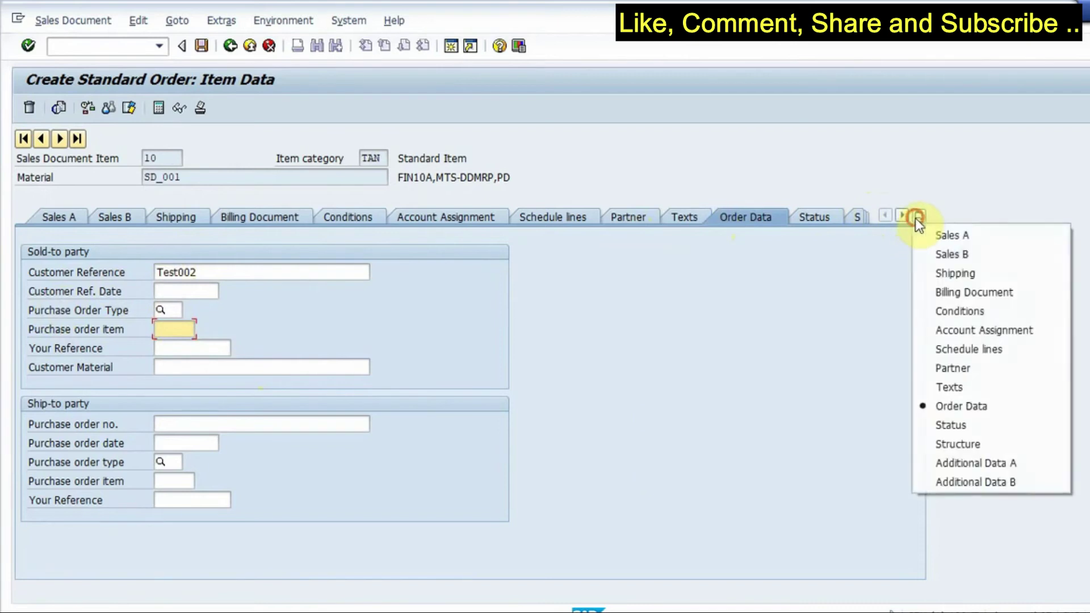
left_click(959, 463)
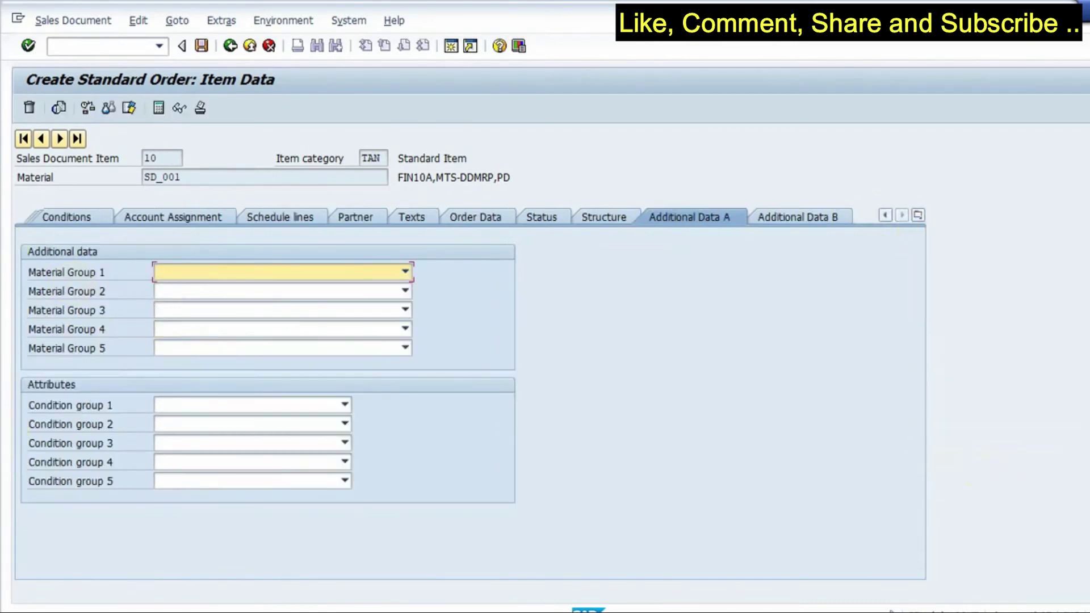
left_click(916, 216)
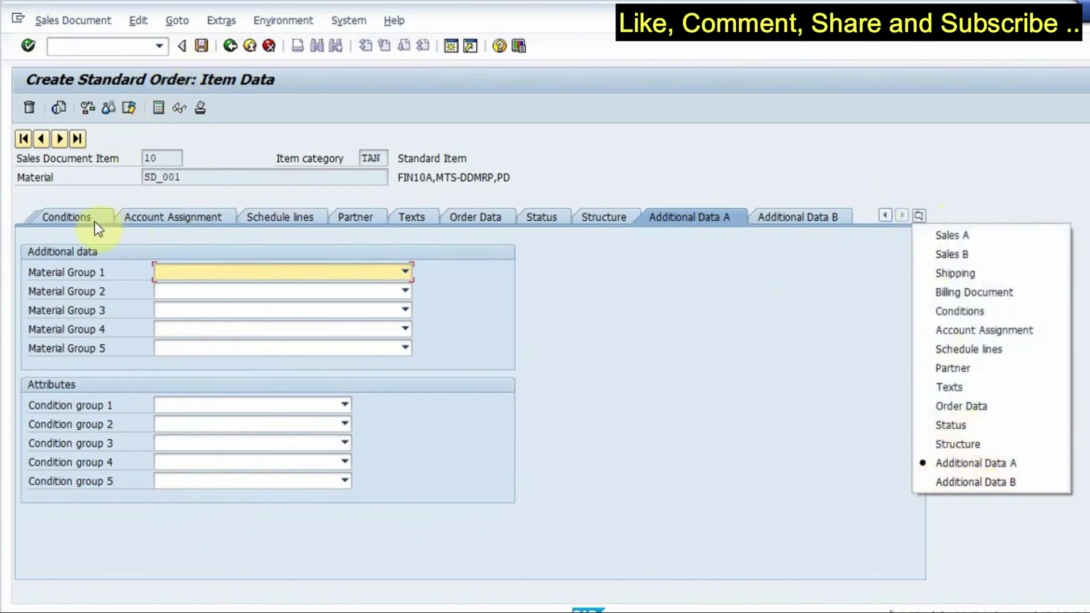
- Run the incompletion log from Sales A and read message V1800 confirming the document is complete
left_click(967, 243)
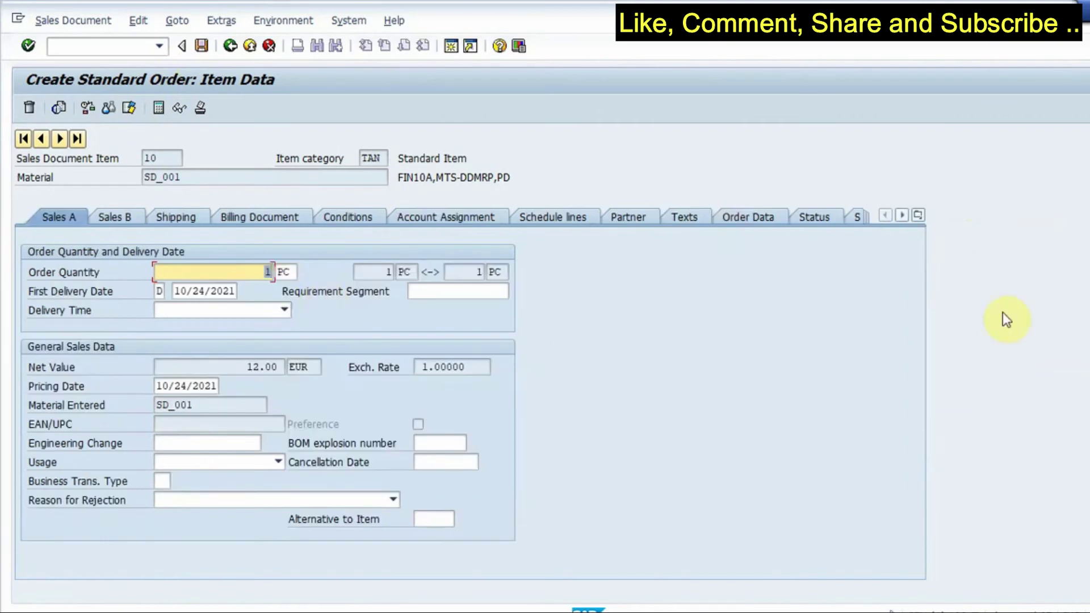
left_click(143, 20)
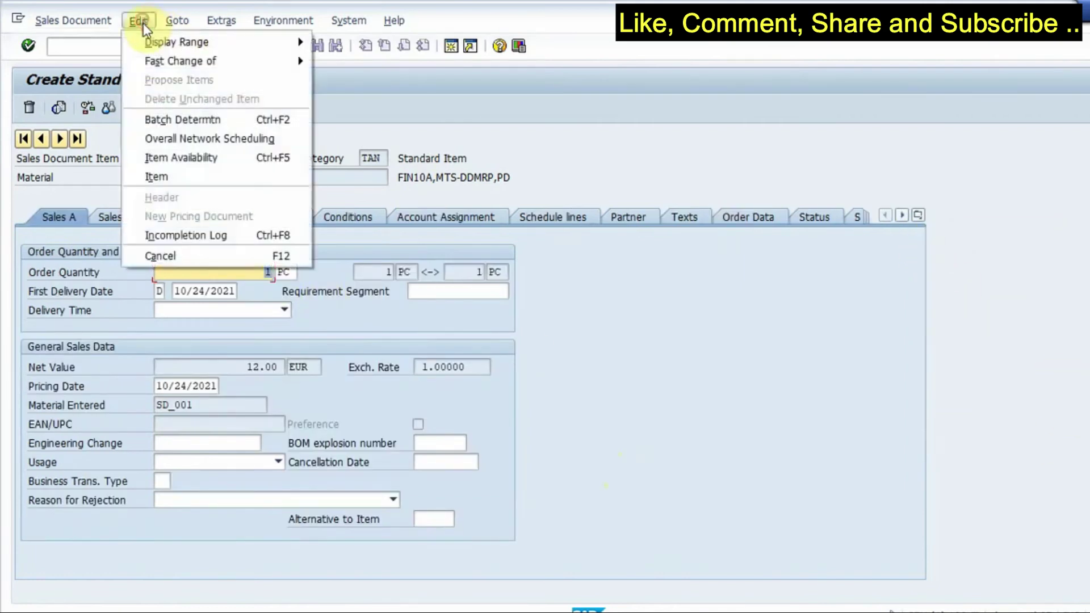
left_click(183, 233)
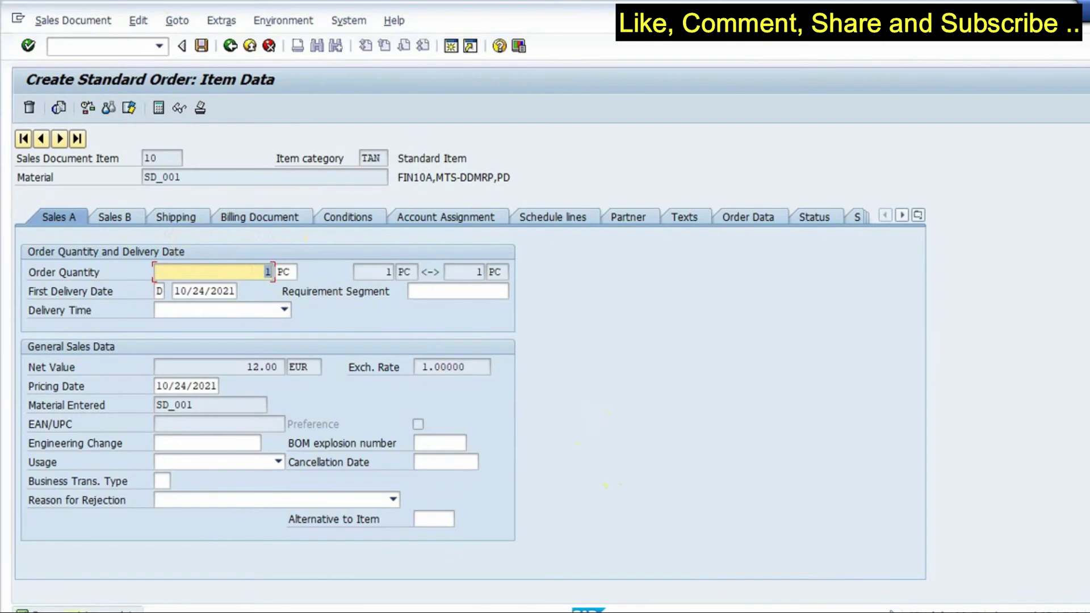
double_click(79, 609)
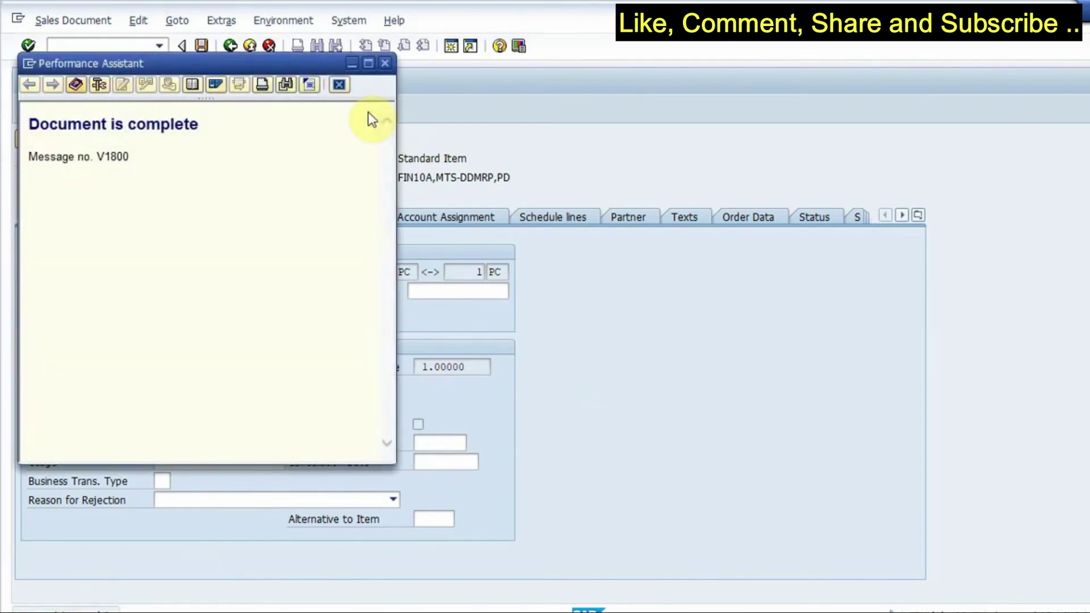
left_click_drag(216, 66, 620, 98)
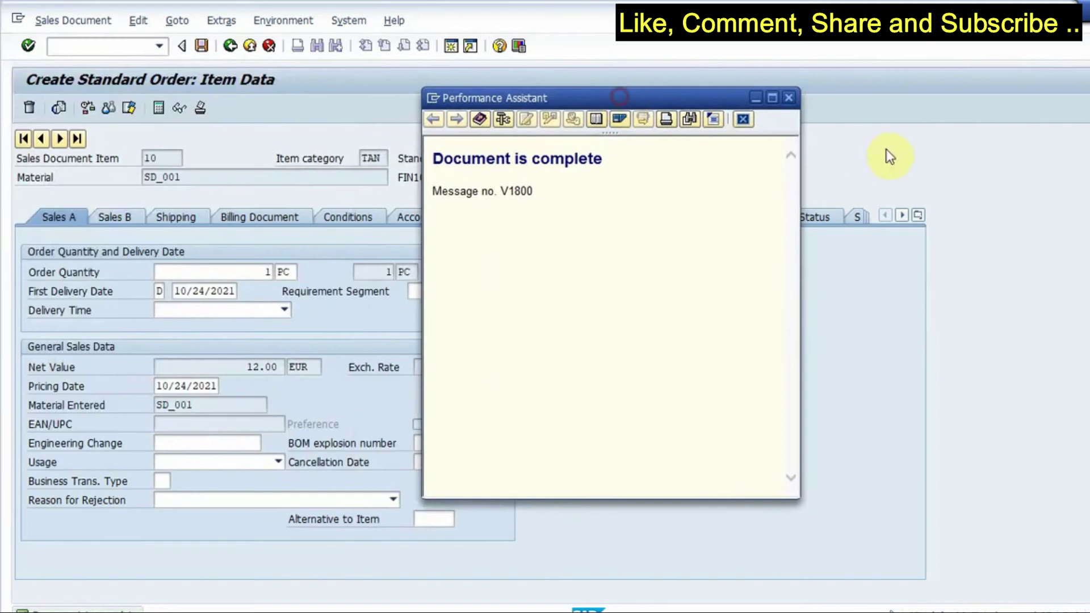
left_click(789, 97)
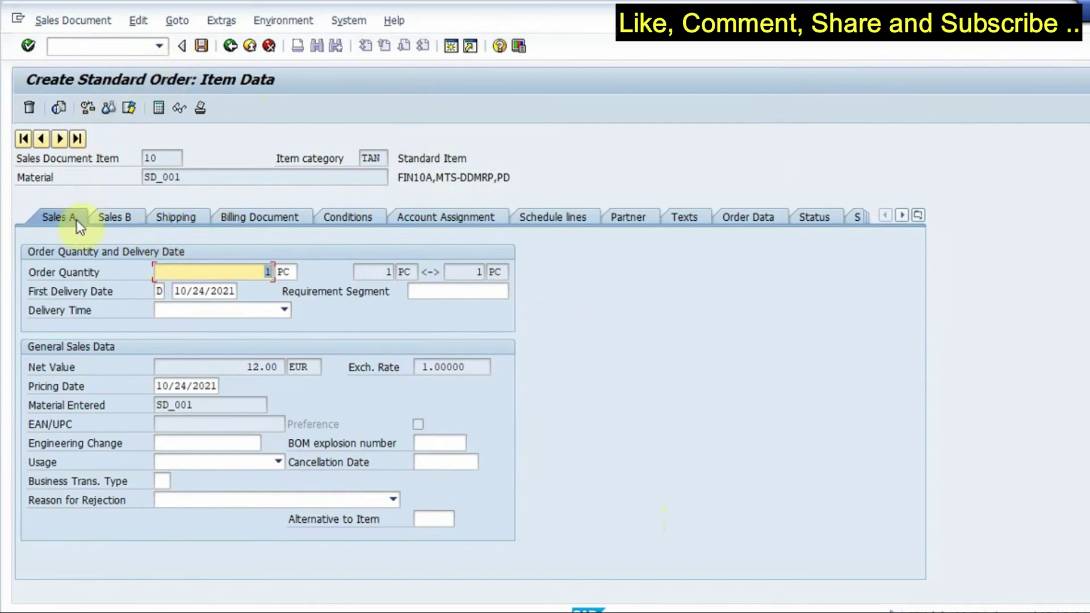
- Save the order and read message V1311 confirming Standard Order 880
left_click(202, 47)
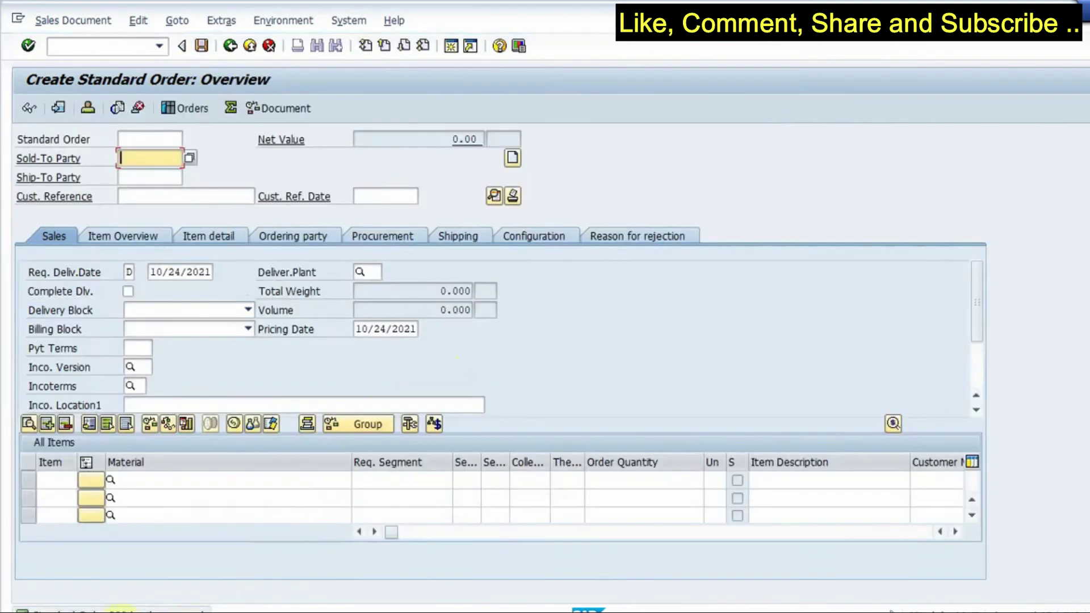
double_click(120, 610)
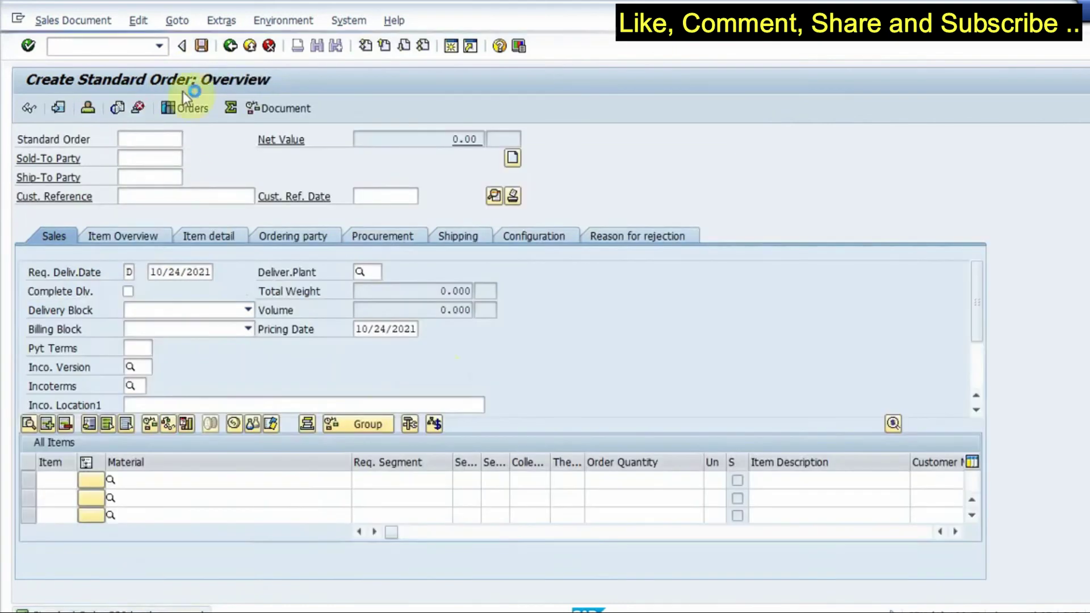
left_click_drag(594, 105, 562, 101)
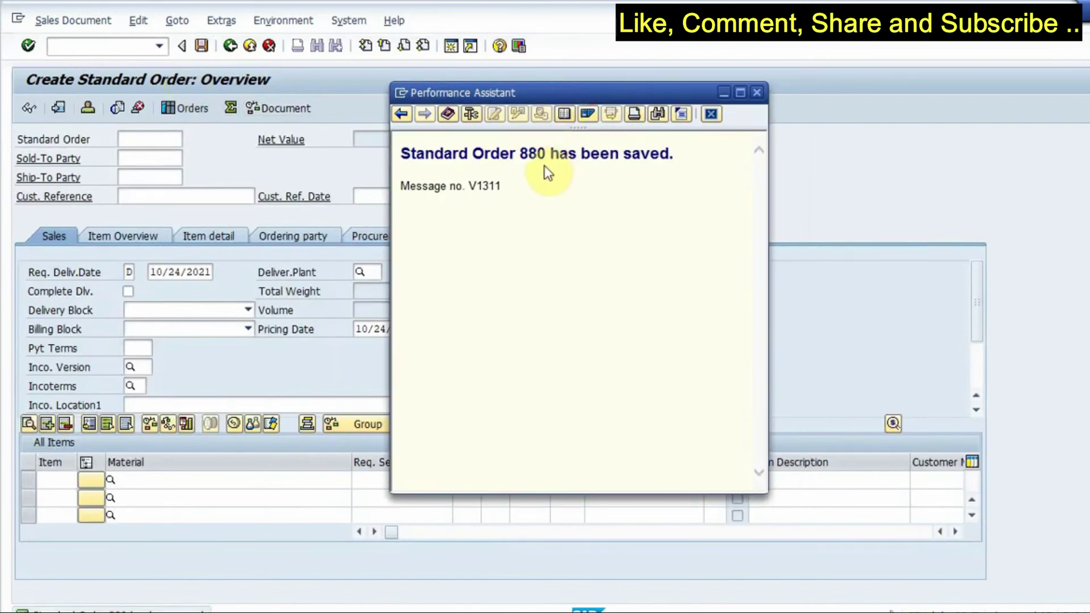
left_click(532, 156)
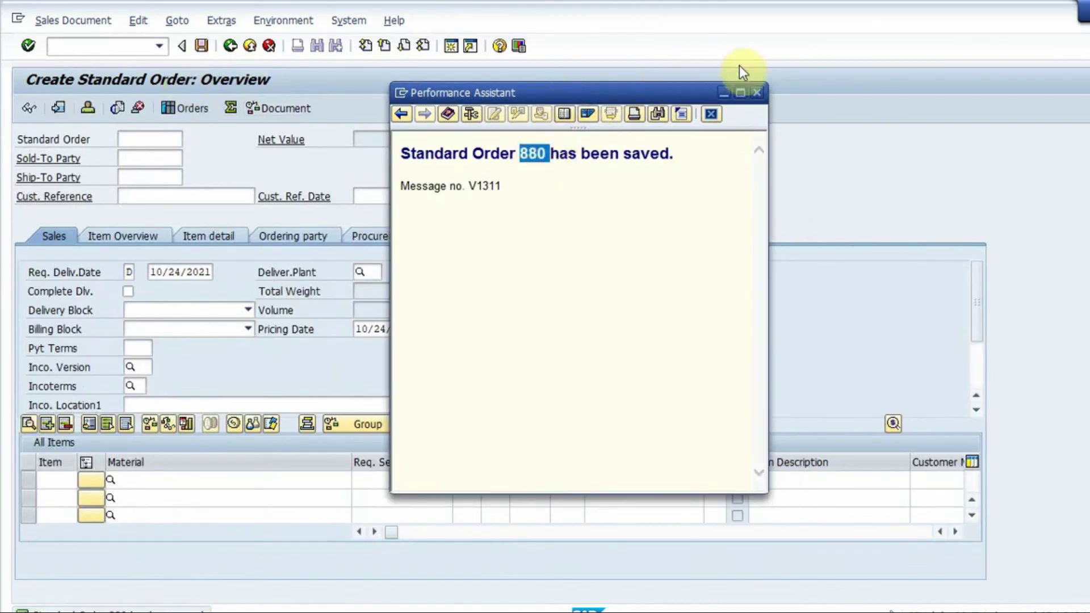
- Open order 880 for display with transaction /nva03
left_click(744, 92)
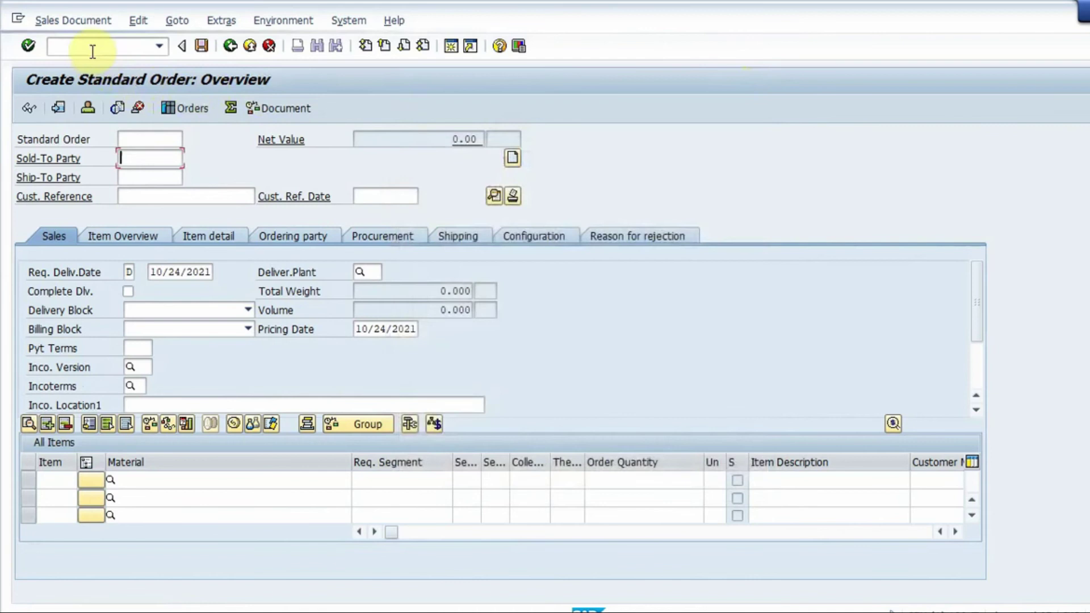
left_click(90, 49)
type("/n")
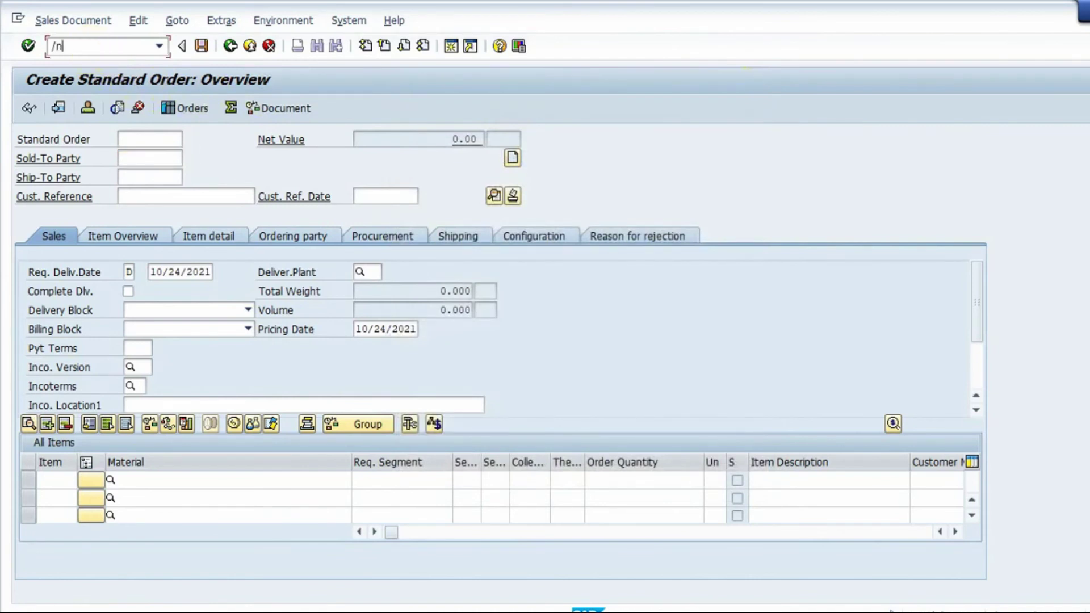
type("va03")
key("Return")
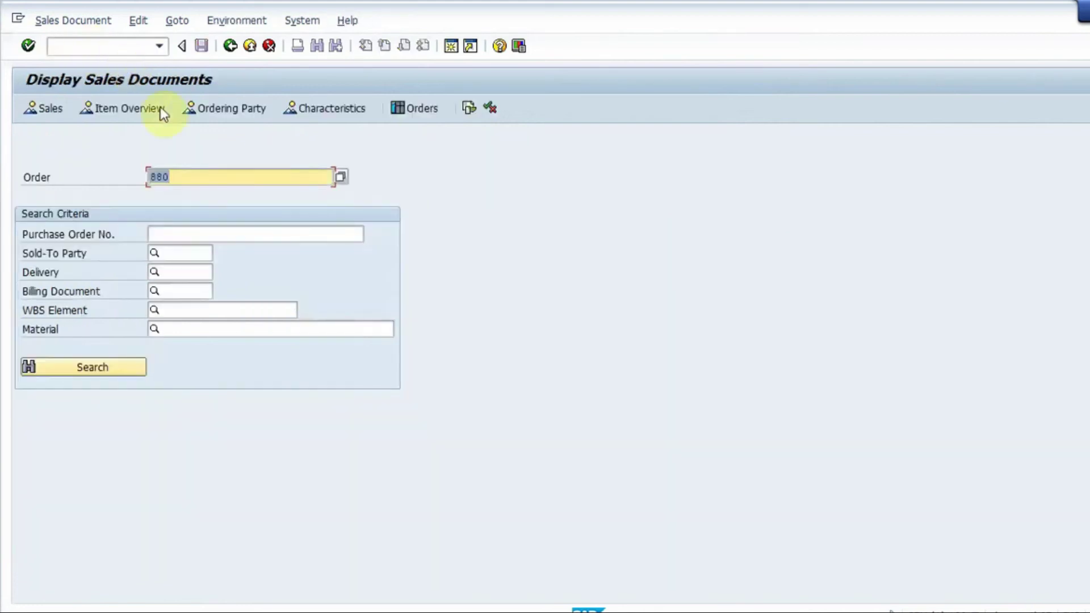
key("Return")
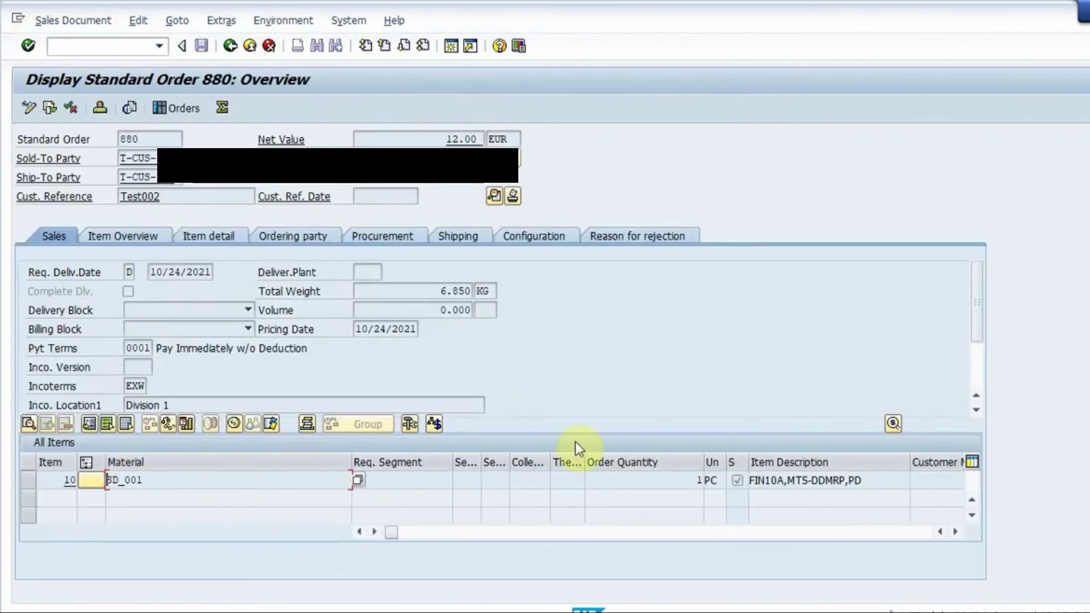
- Inspect item 10 (1 PC of SD_001) along with the order's shipping and sales data
left_click(671, 478)
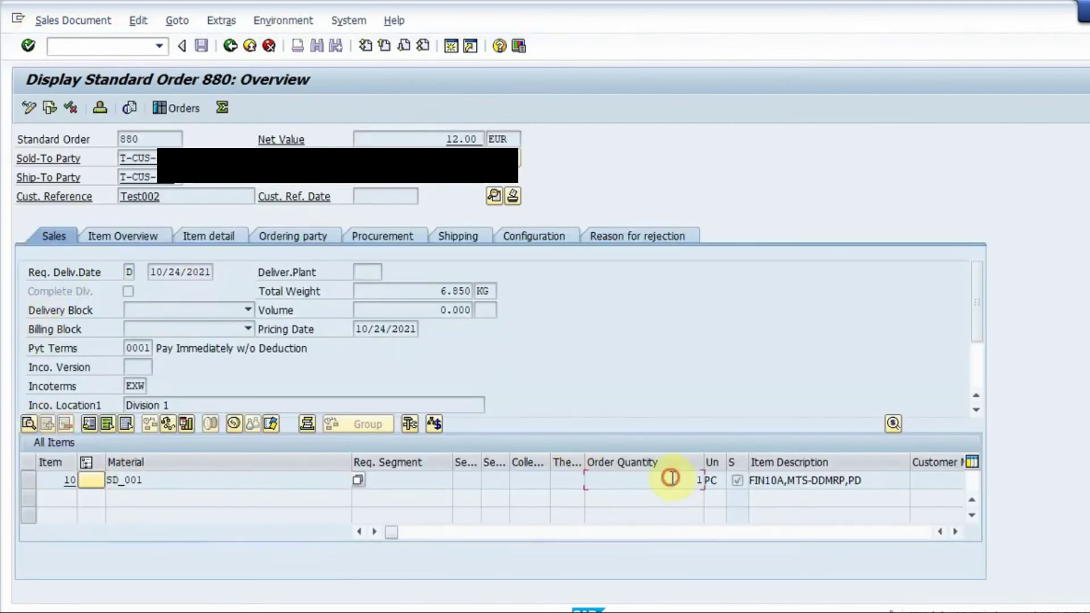
left_click(186, 482)
left_click(458, 237)
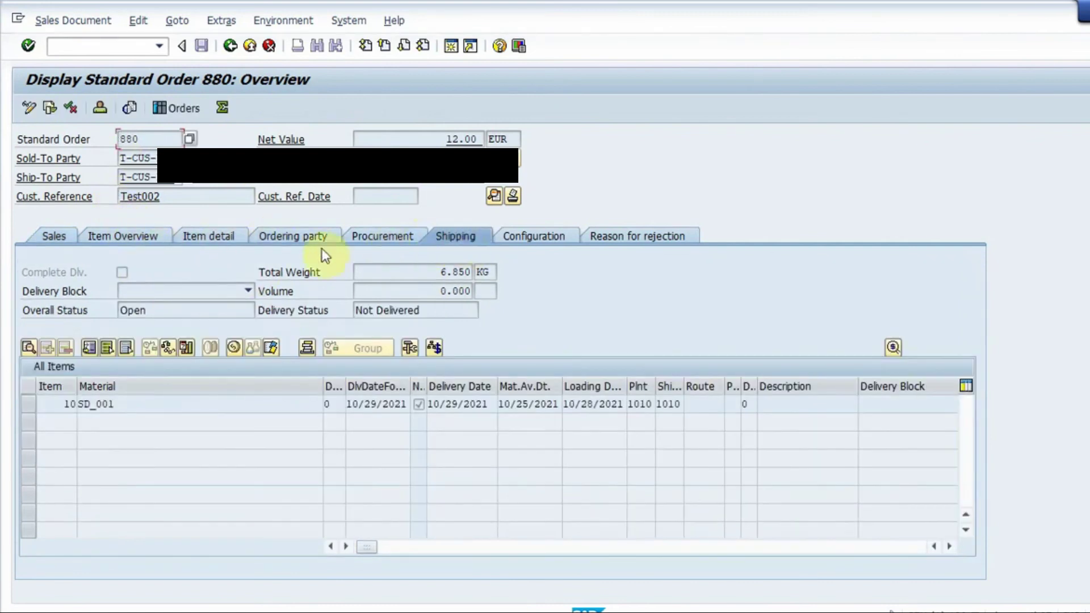
left_click(43, 242)
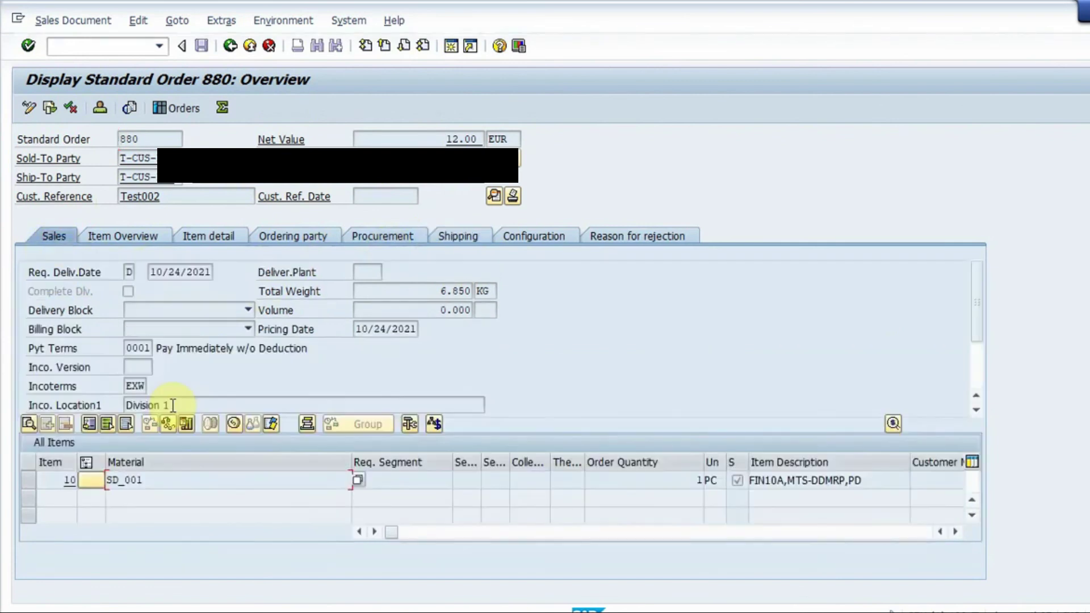
double_click(161, 481)
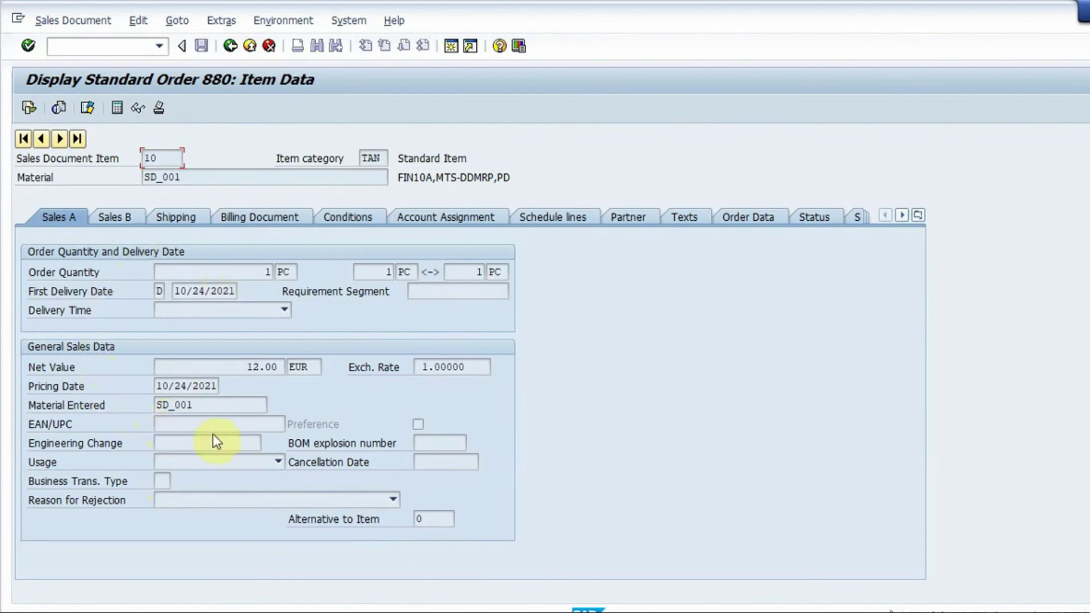
- Check item 10's schedule lines: 0 confirmed for 10/24/2021, 1 PC for 10/29/2021
left_click(174, 216)
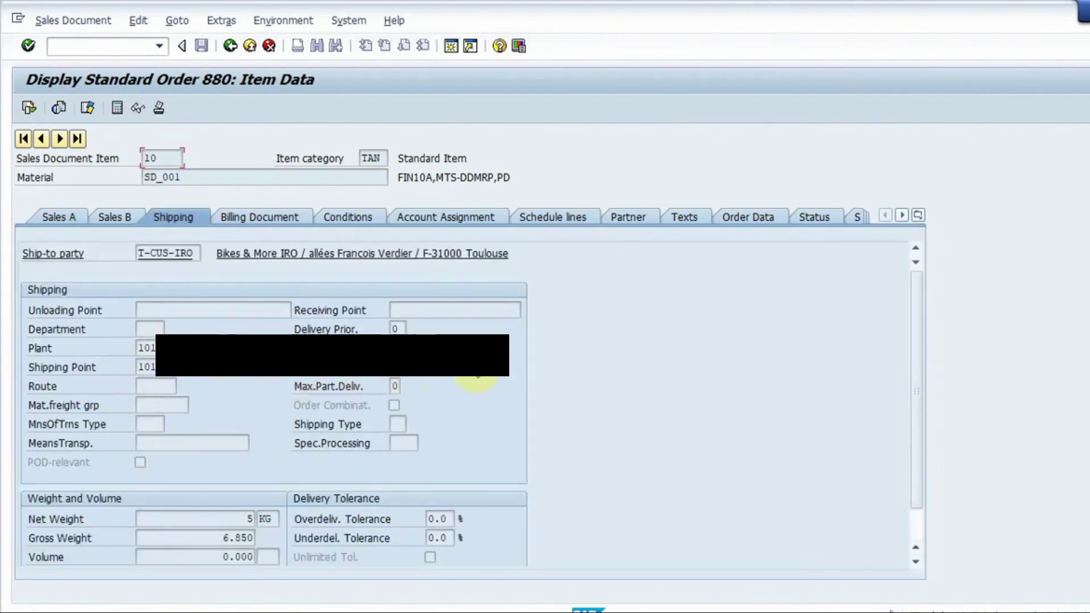
left_click(575, 217)
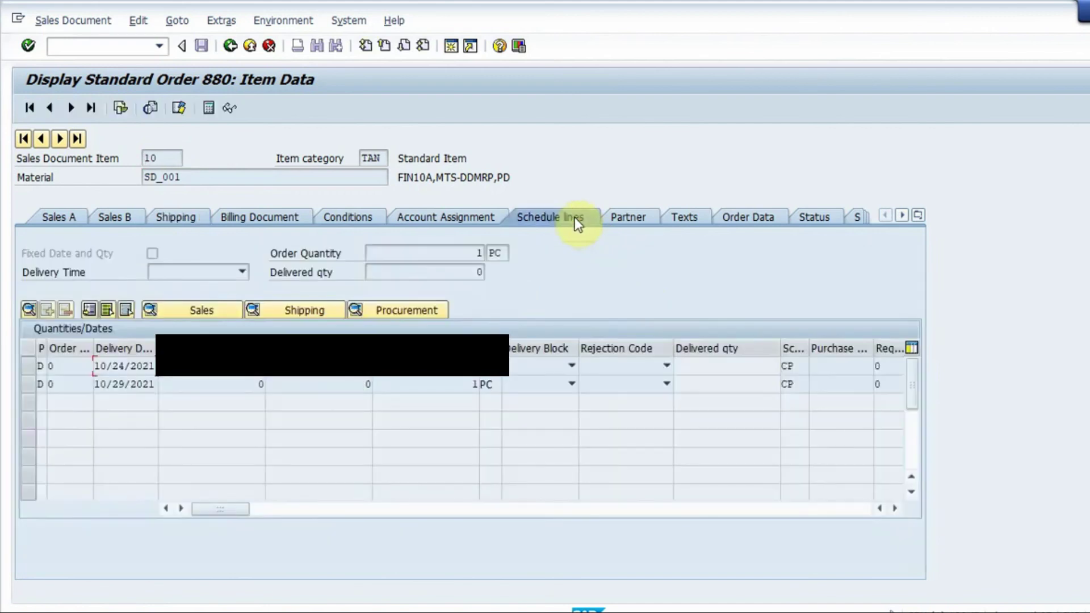
left_click(456, 384)
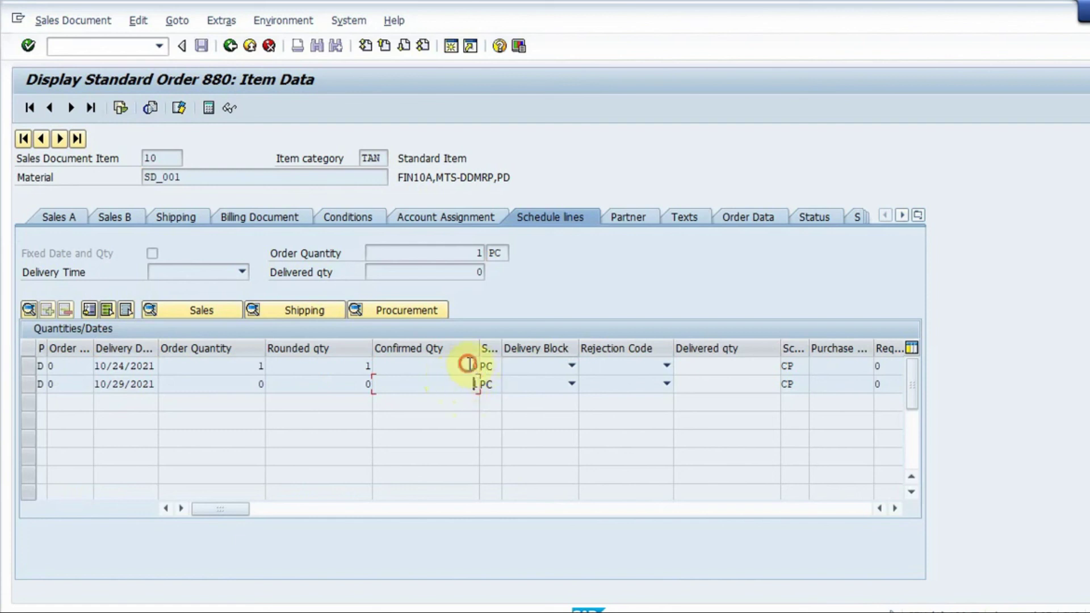
left_click(445, 363)
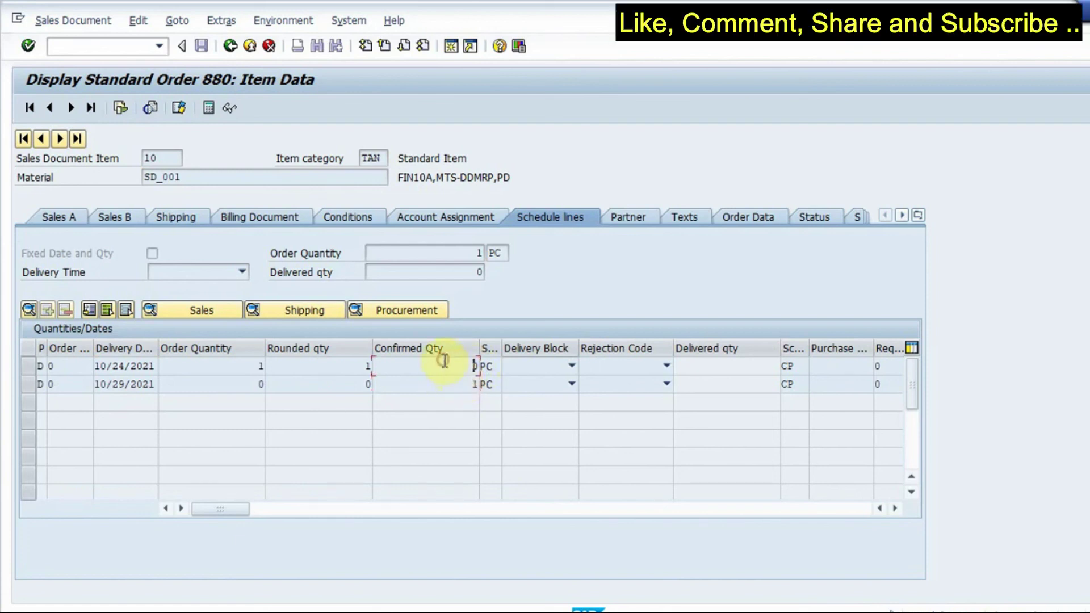